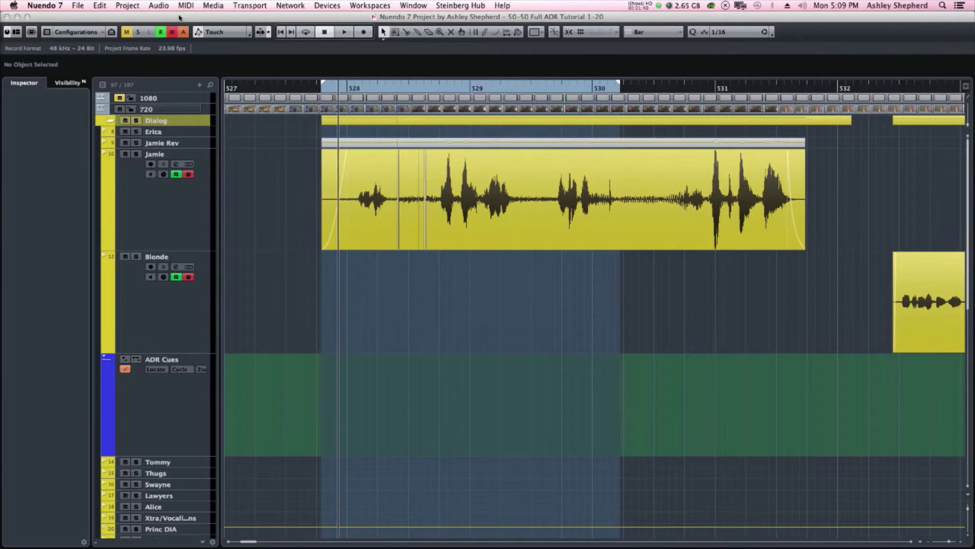
Step: Play Jamie's dialogue clip, looping over the cycle range at bars 528–530
key(space)
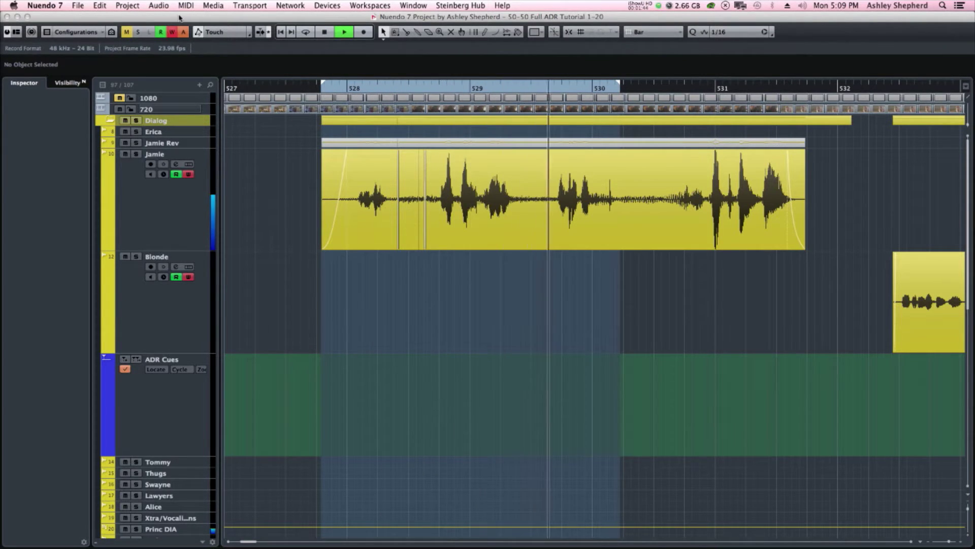
Step: Stop, then restart the cycled playback of Jamie's dialogue line
key(space)
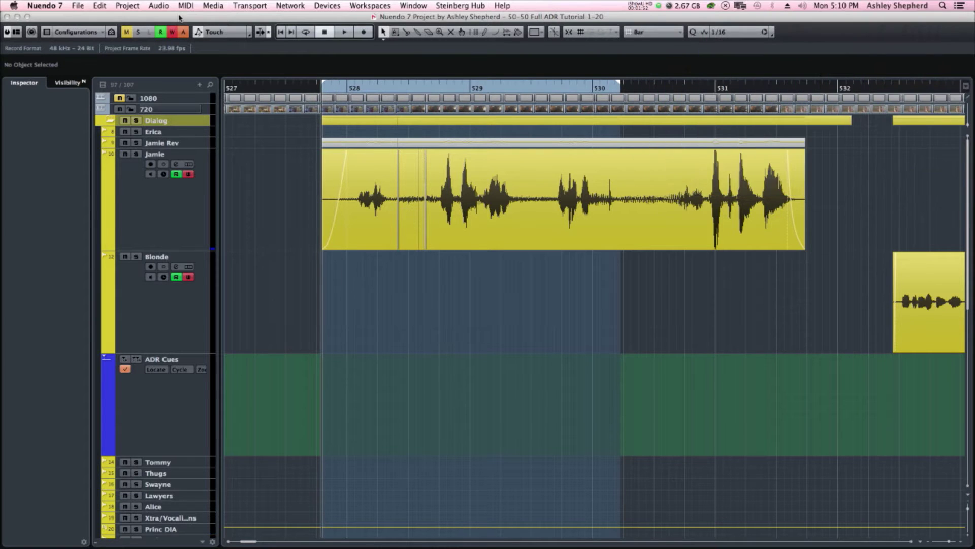
key(space)
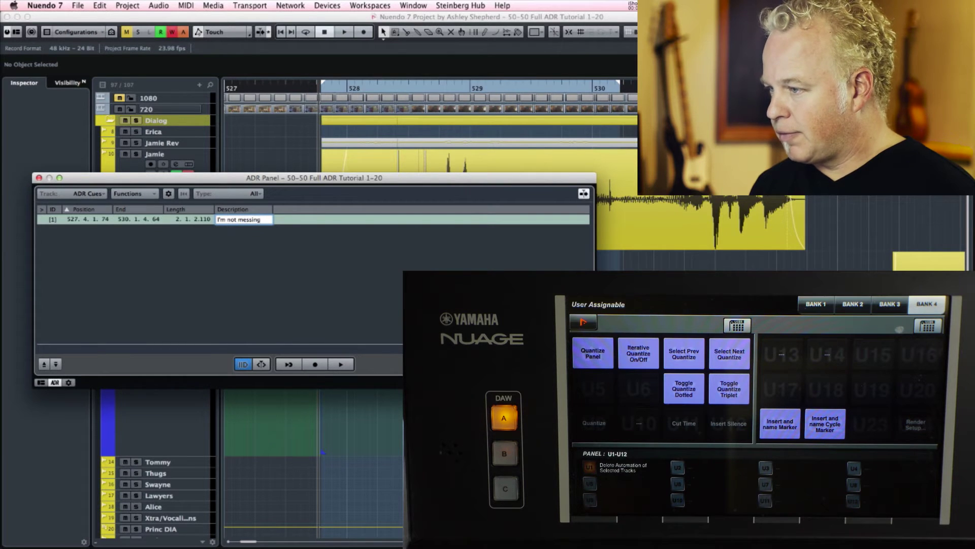
Step: Commit 'I'm not messing' as cue 1's description
key(Return)
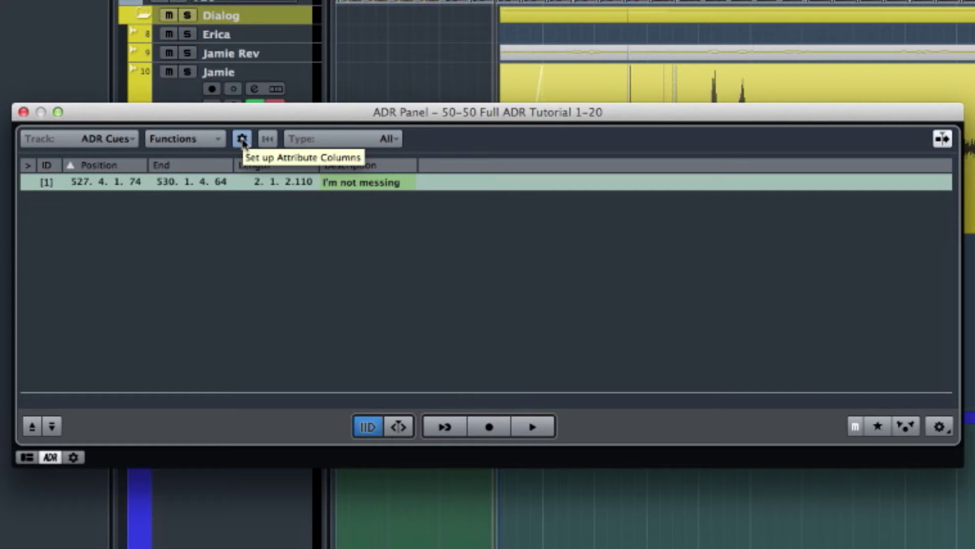
Step: Show all ADR attribute columns from the gear menu and widen the ADR Panel to fit them
click(242, 139)
mouse_move(276, 187)
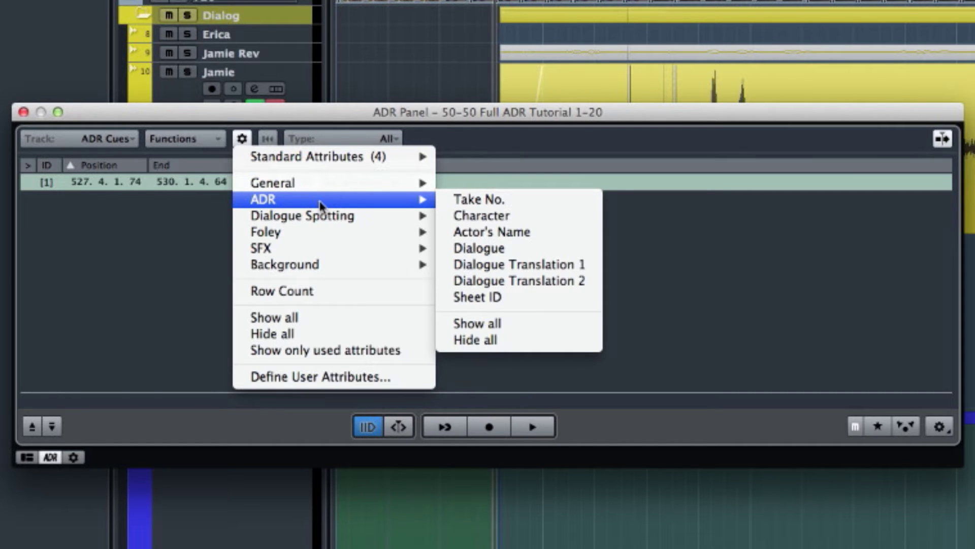
click(534, 328)
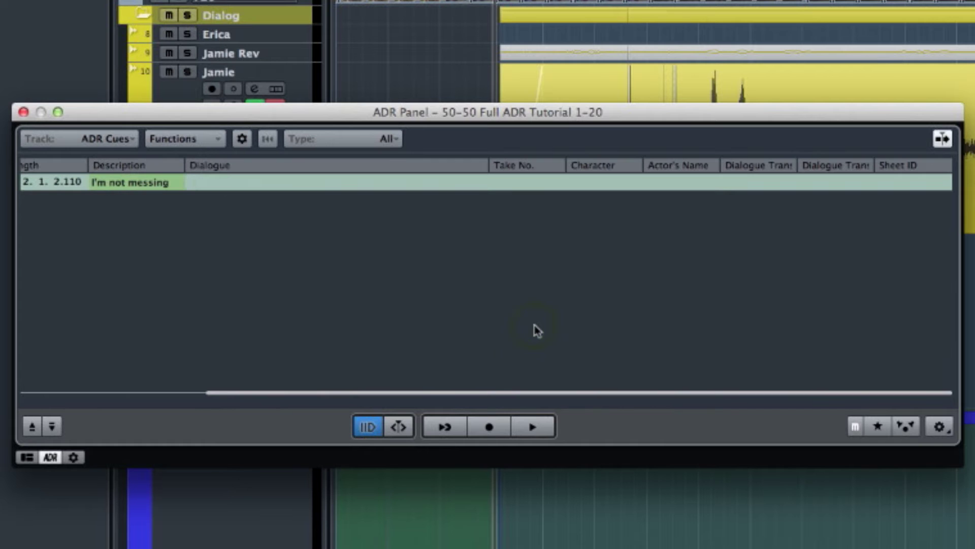
drag(961, 324, 974, 323)
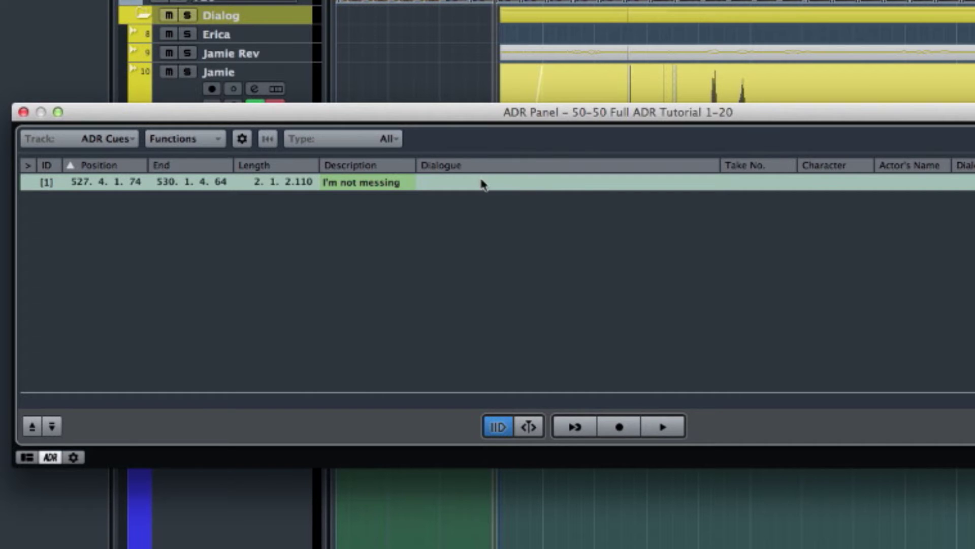
Step: Open cue 1's Dialogue cell for editing and move the ADR Panel slightly lower
double_click(511, 186)
drag(451, 116, 471, 294)
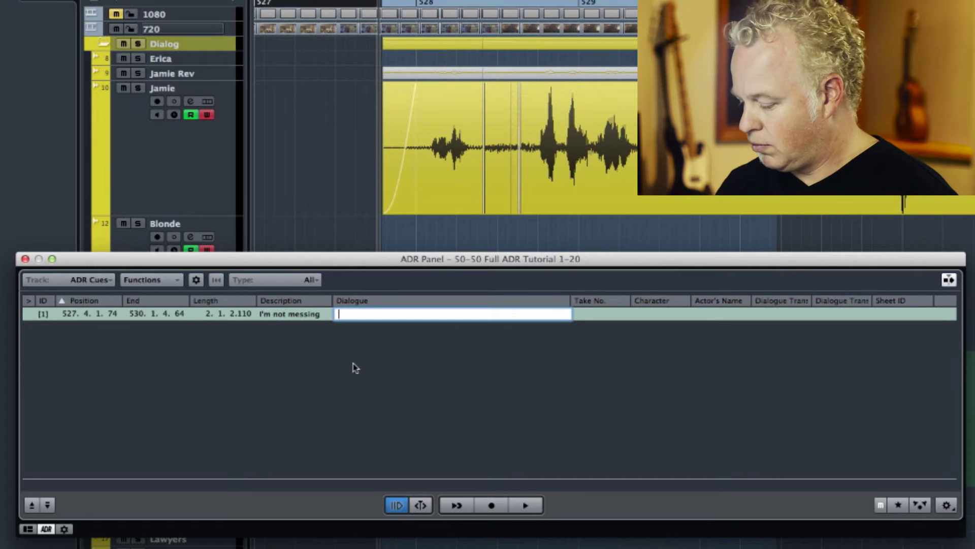
Step: While the line plays, enter 'Whaddy doing, I'm not playing with you lady... I will end her' as cue 1's Dialogue
key(space)
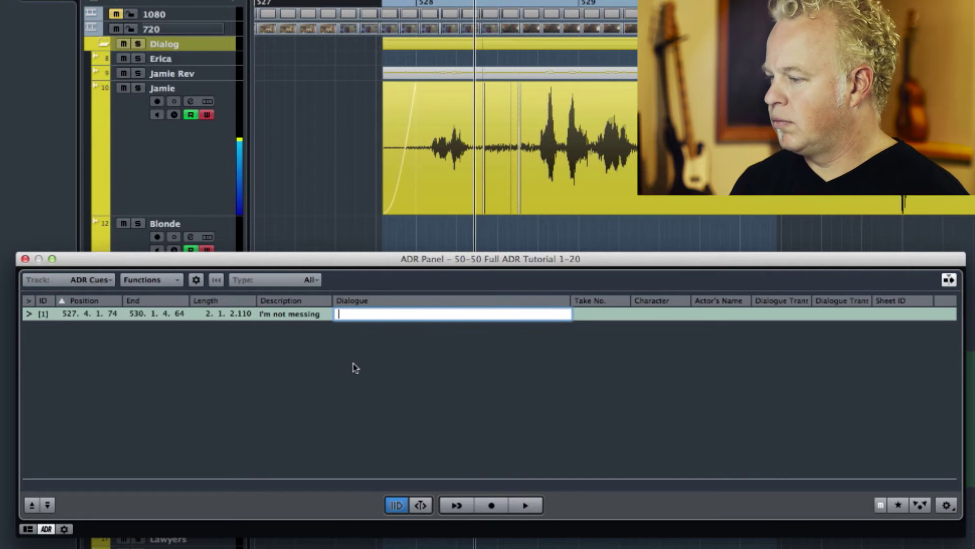
text(W)
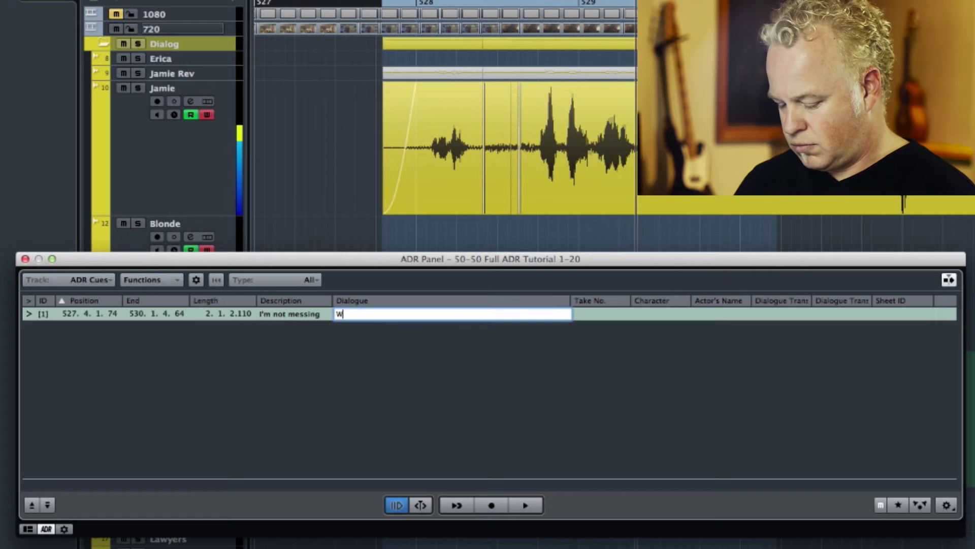
text(haddy)
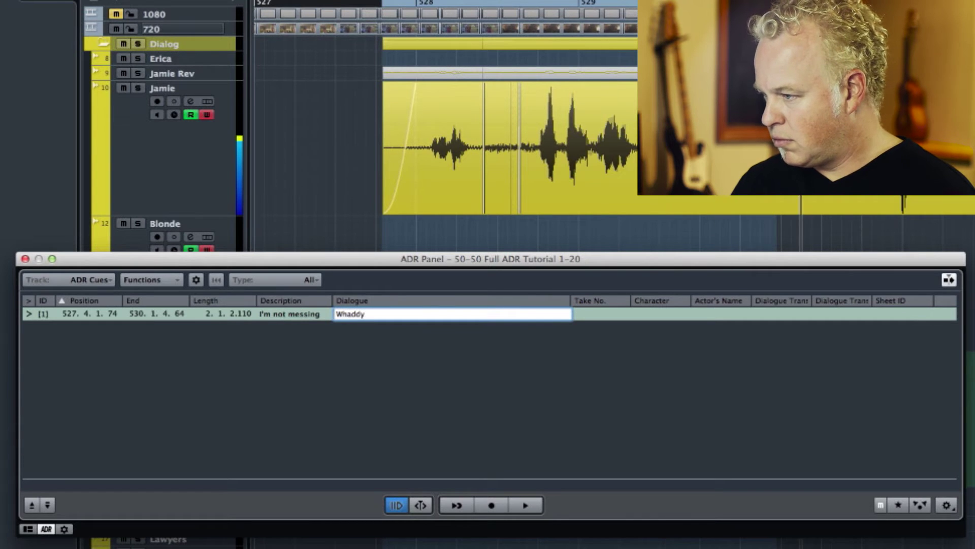
text( doing, I)
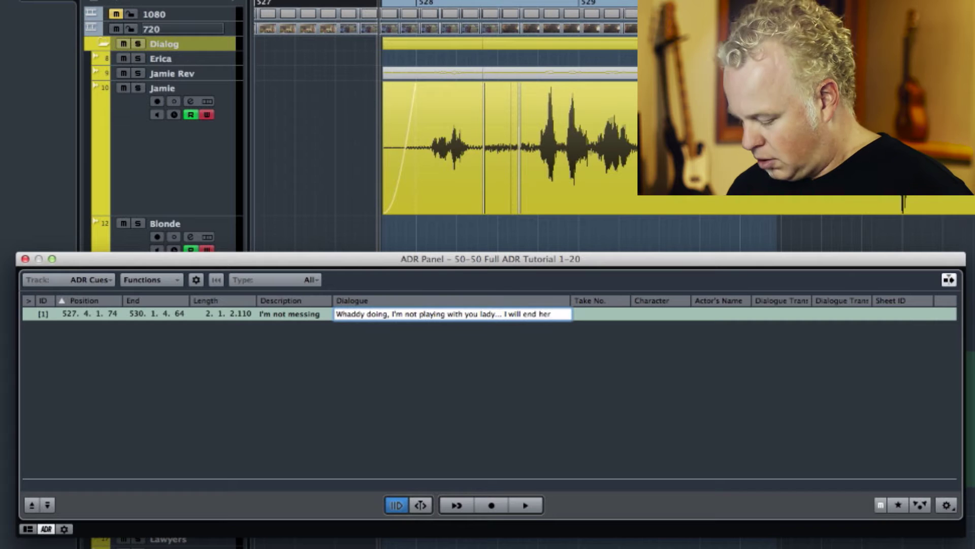
key(Return)
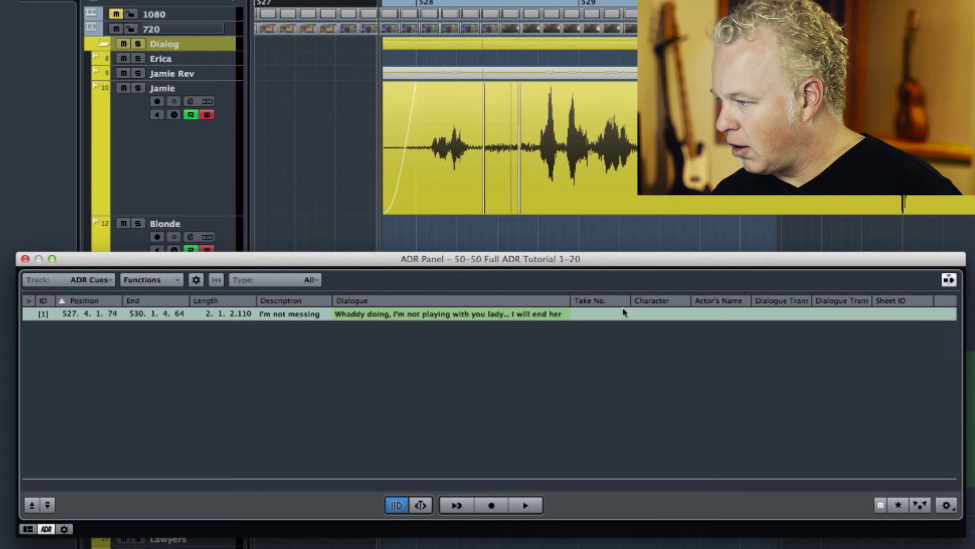
Step: Widen the Dialogue column and set cue 1's Take No. to 1
drag(570, 305, 577, 305)
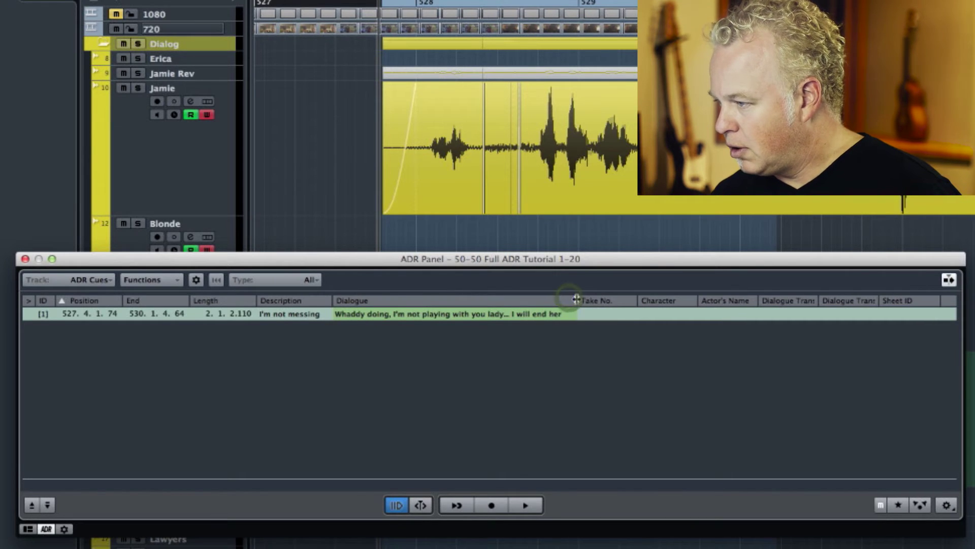
double_click(594, 314)
text(1)
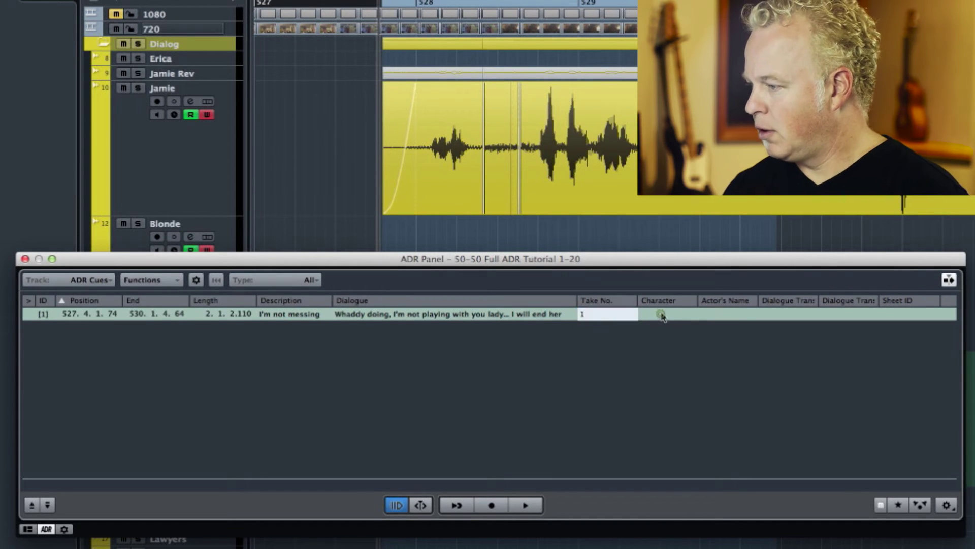
Step: Set cue 1's Character to Jamie and fill in the actor's name
click(660, 314)
text(Jamie)
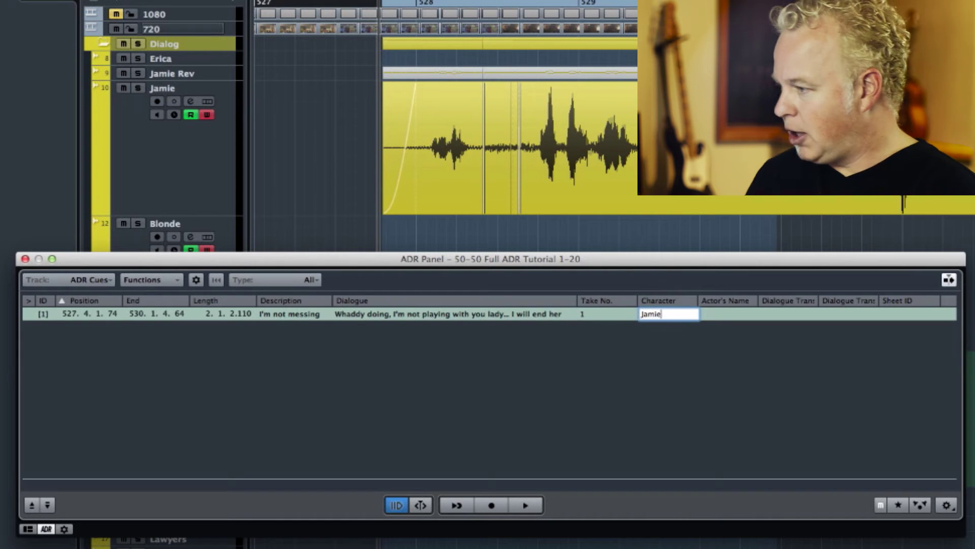
key(Tab)
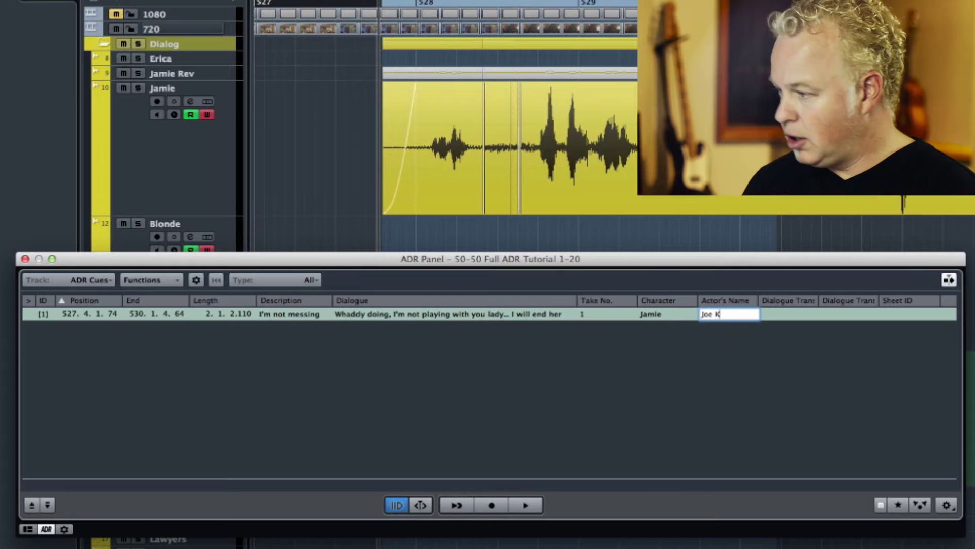
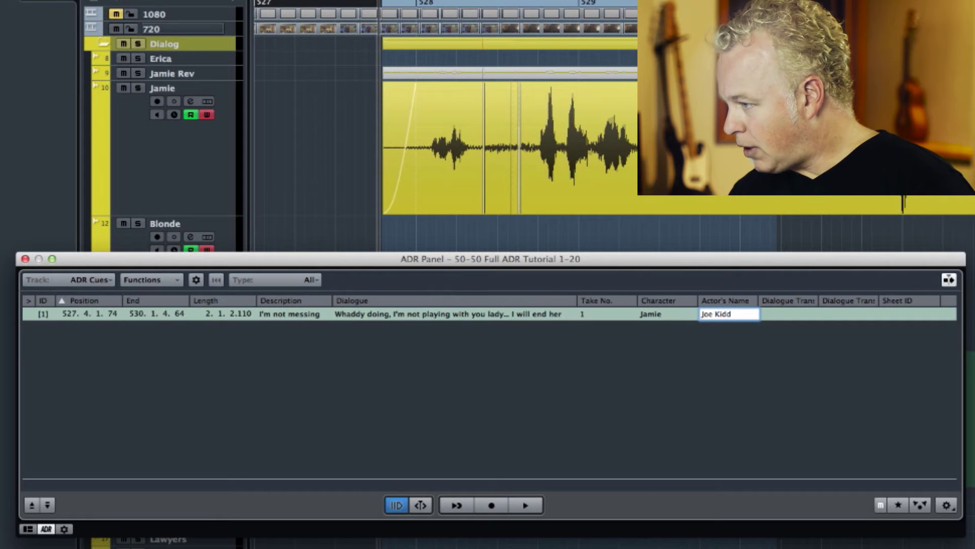
key(Tab)
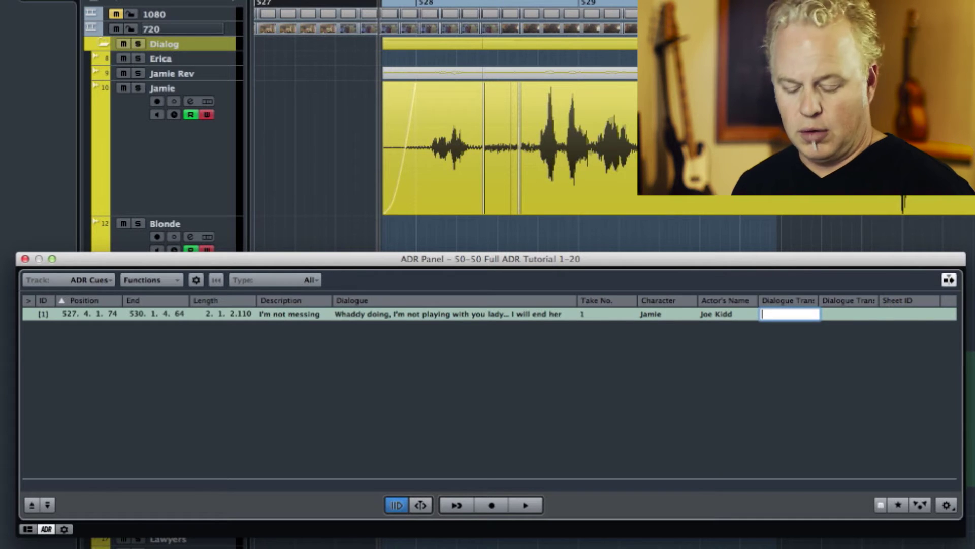
Step: Leave the translation cell and park the ADR Panel at the screen bottom, revealing cue 1
key(Return)
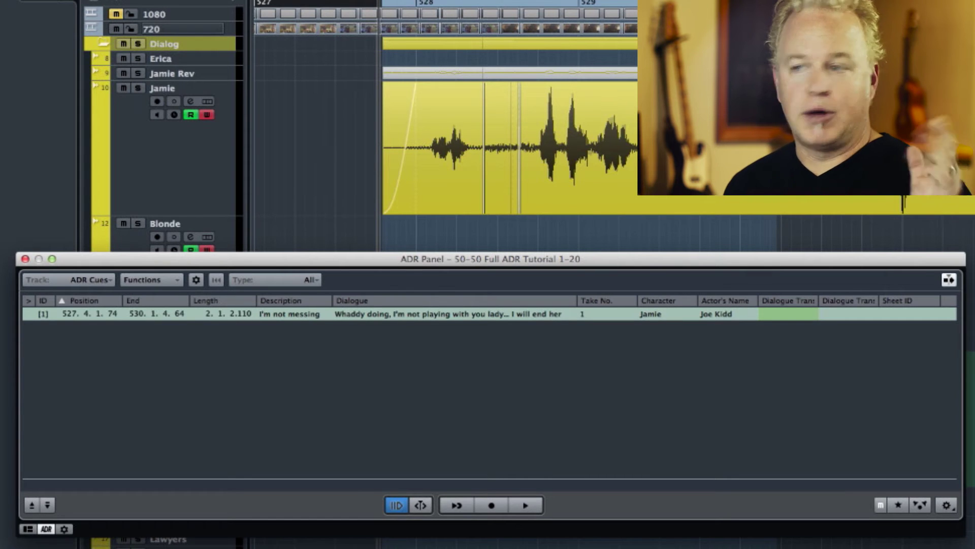
drag(660, 260, 696, 503)
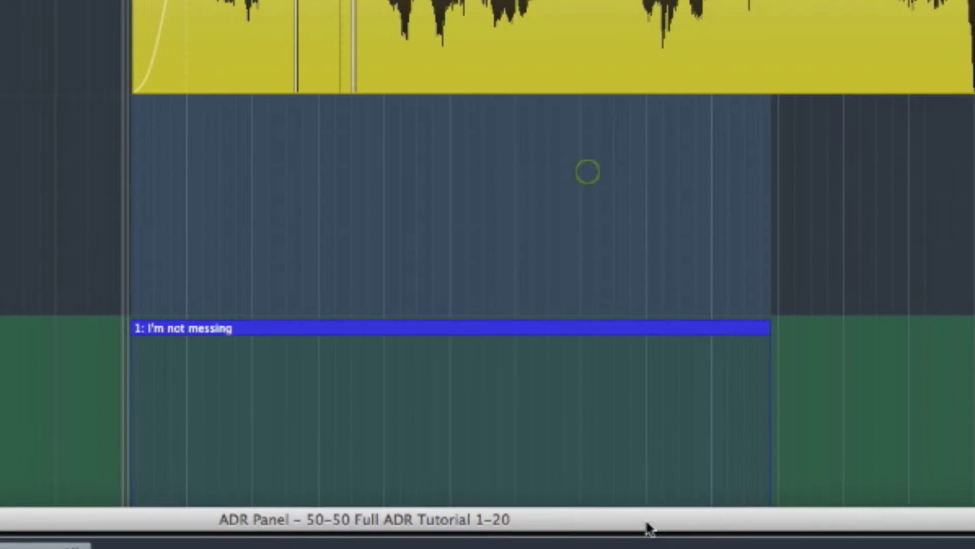
drag(630, 548, 632, 546)
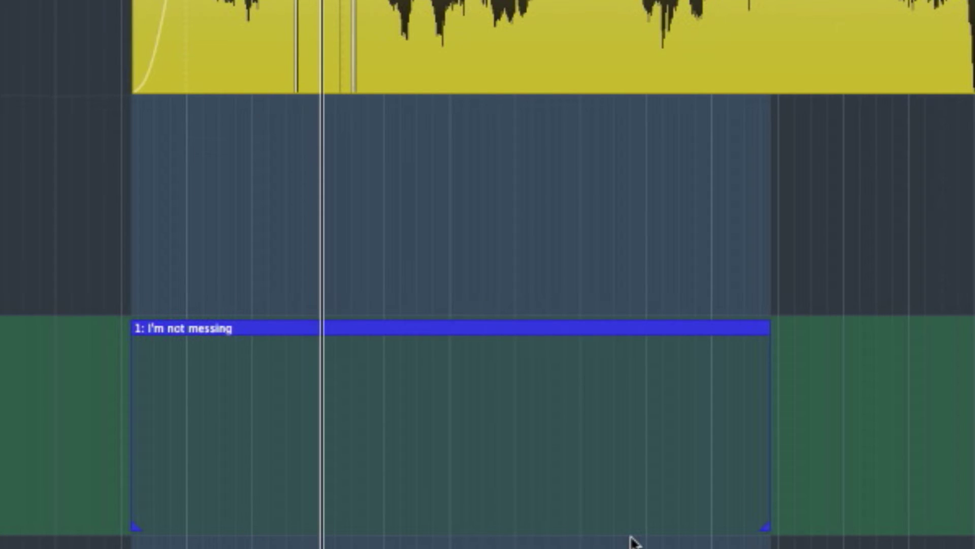
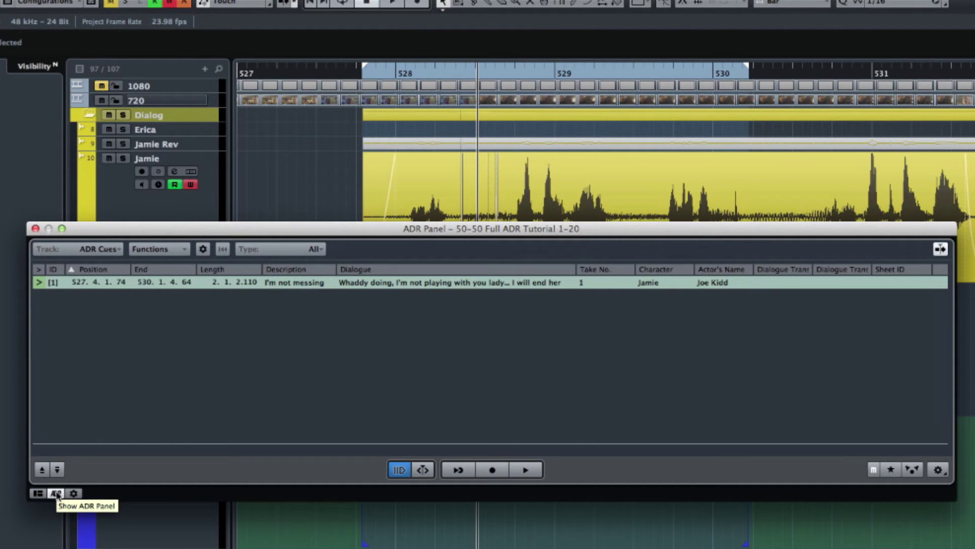
Step: Restore the ADR cue view and open ADR Setup showing pre-roll 00.00.02.23 and post-roll 00.00.01.23
click(56, 494)
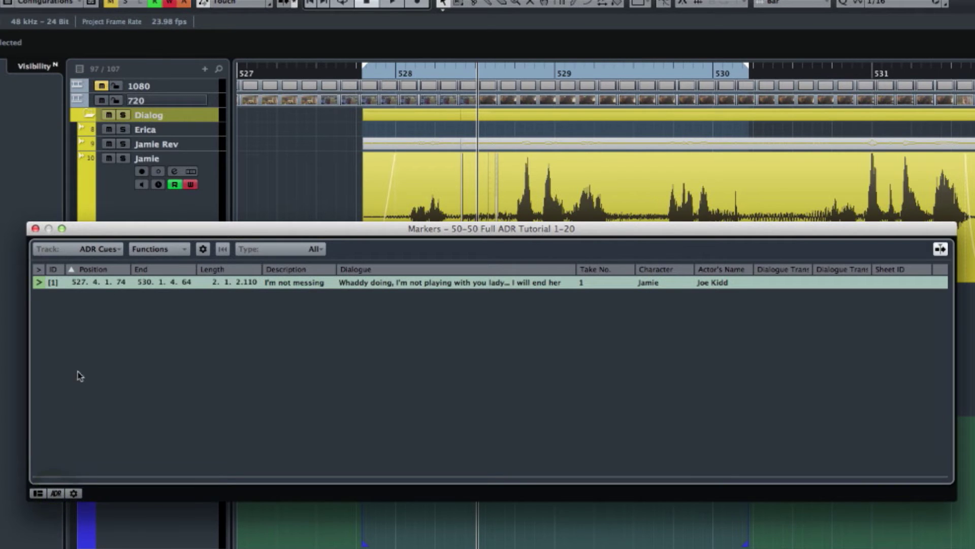
click(54, 493)
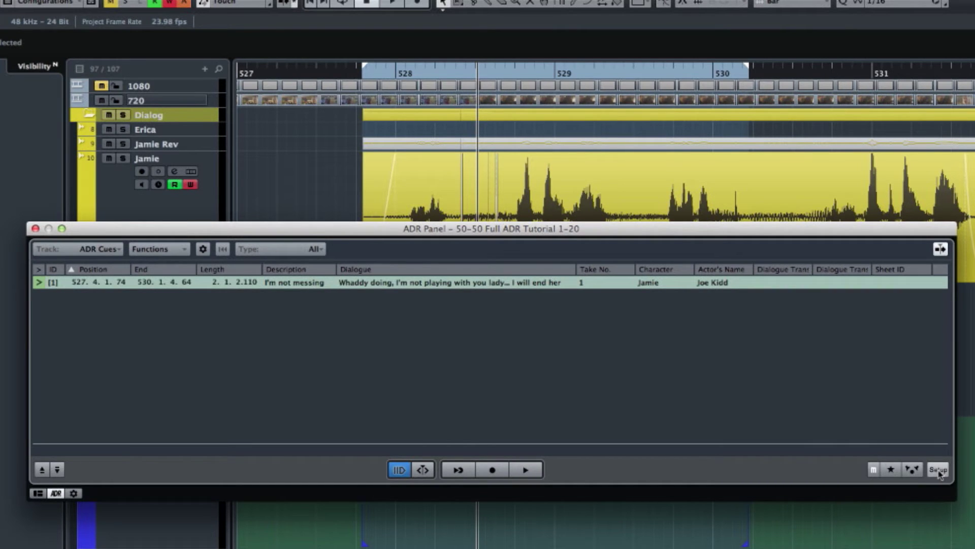
click(938, 470)
drag(354, 201, 343, 239)
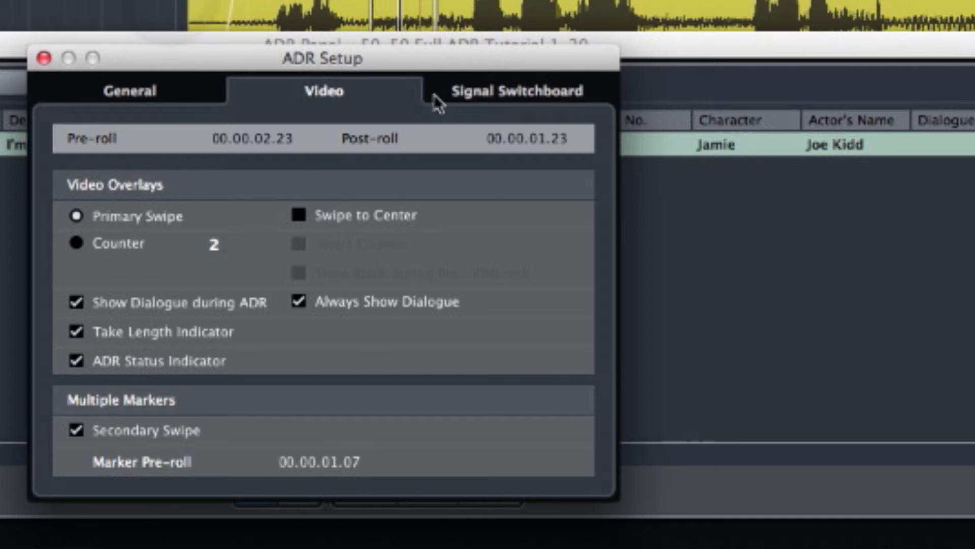